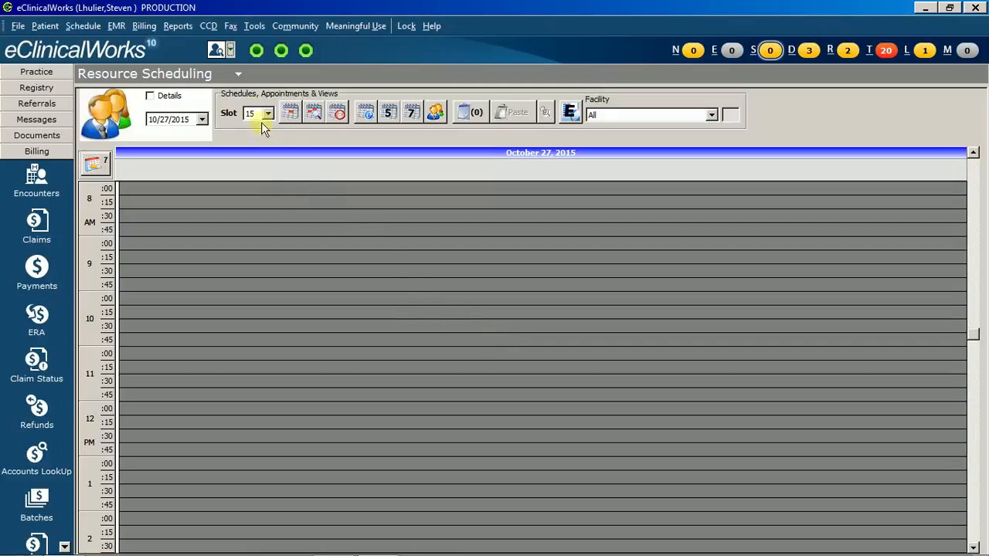
- Add the OB Payment Plan/Surgery alert to the recent test patient's global billing alerts and tick it in the selected list
left_click(230, 51)
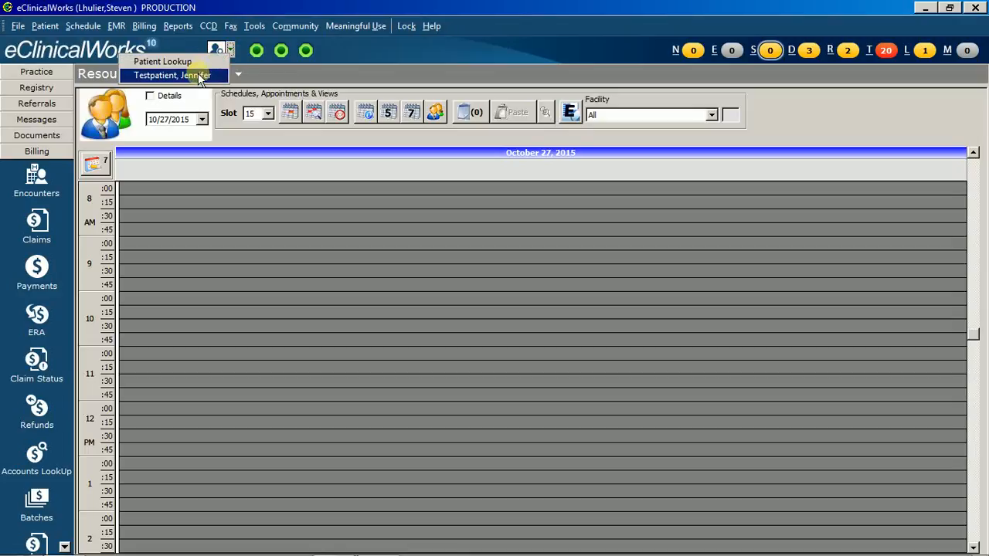
left_click(198, 73)
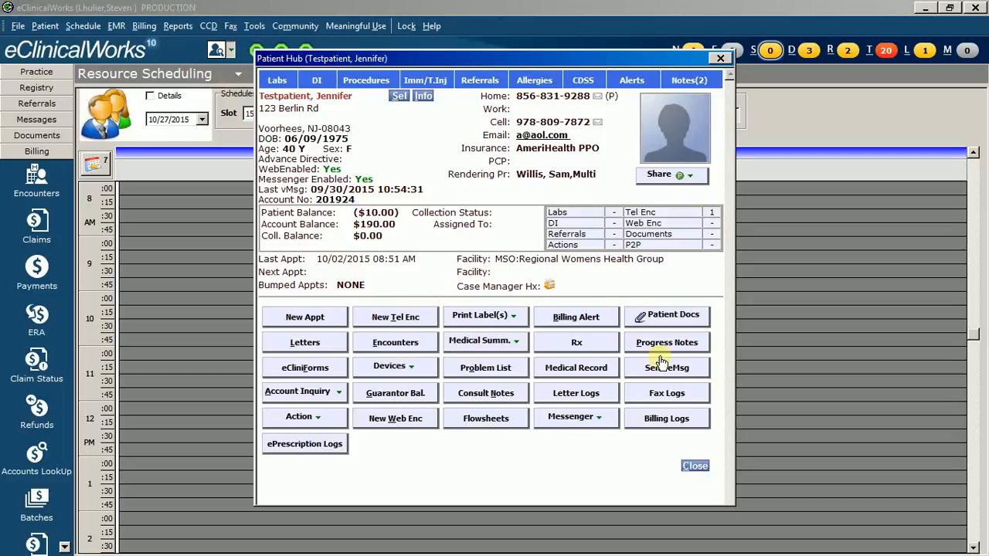
left_click(601, 328)
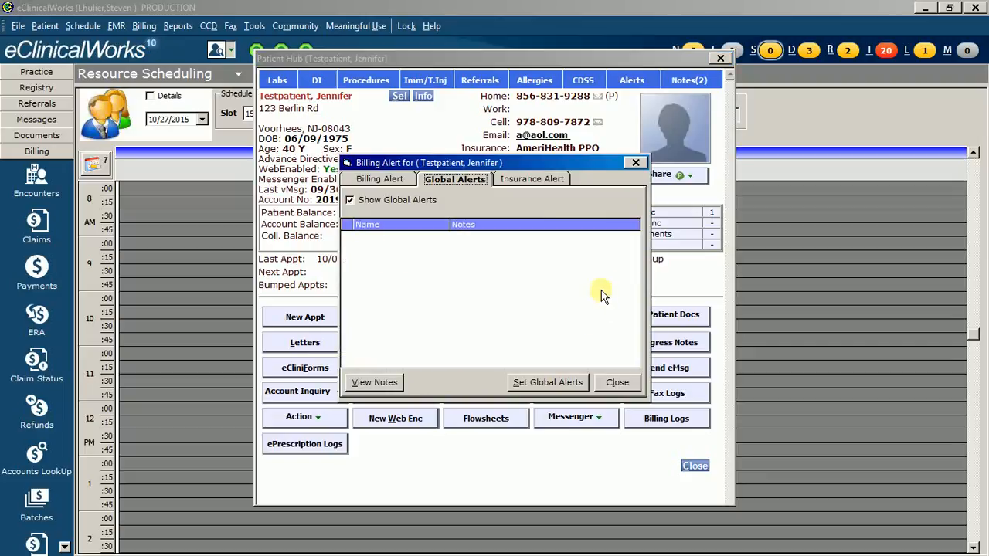
left_click(553, 383)
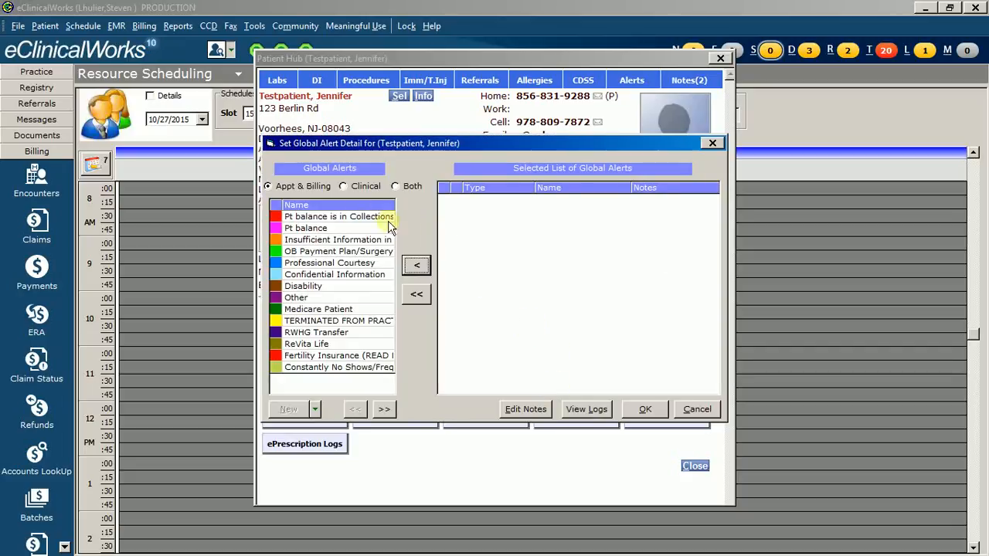
double_click(335, 253)
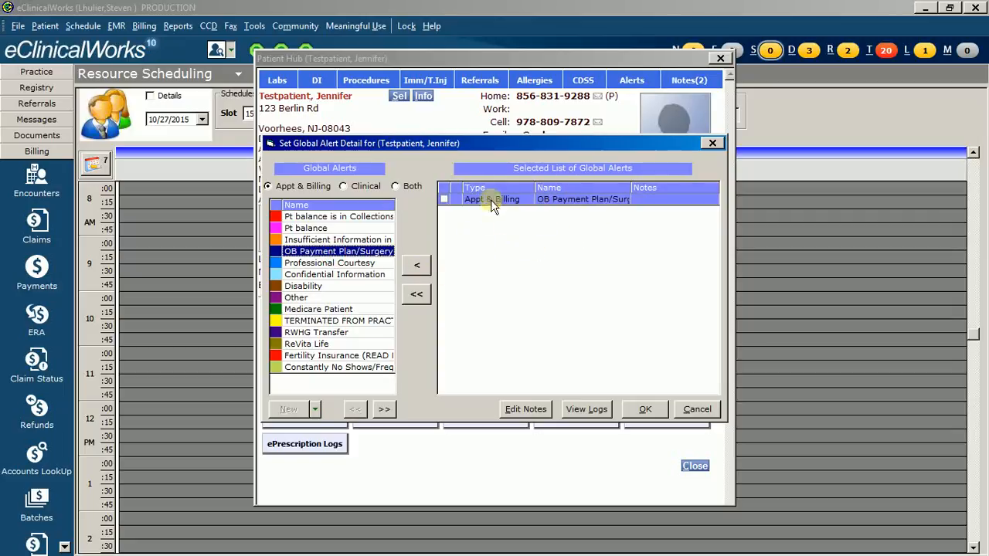
left_click(444, 200)
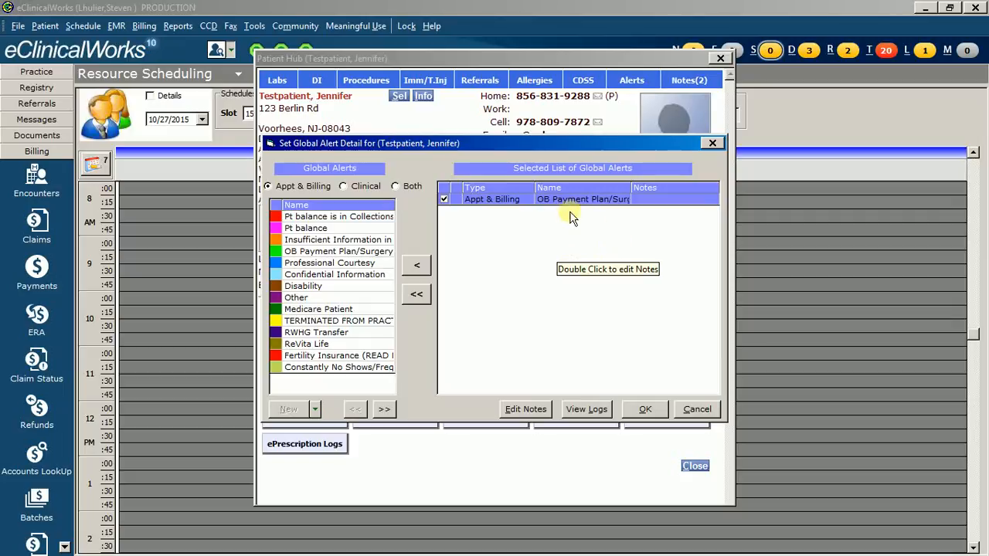
- Add the note "Balance of $500. 5 payments of $100 EDD 04/01/2016 SU" to the selected global alert and save the alert
left_click(535, 413)
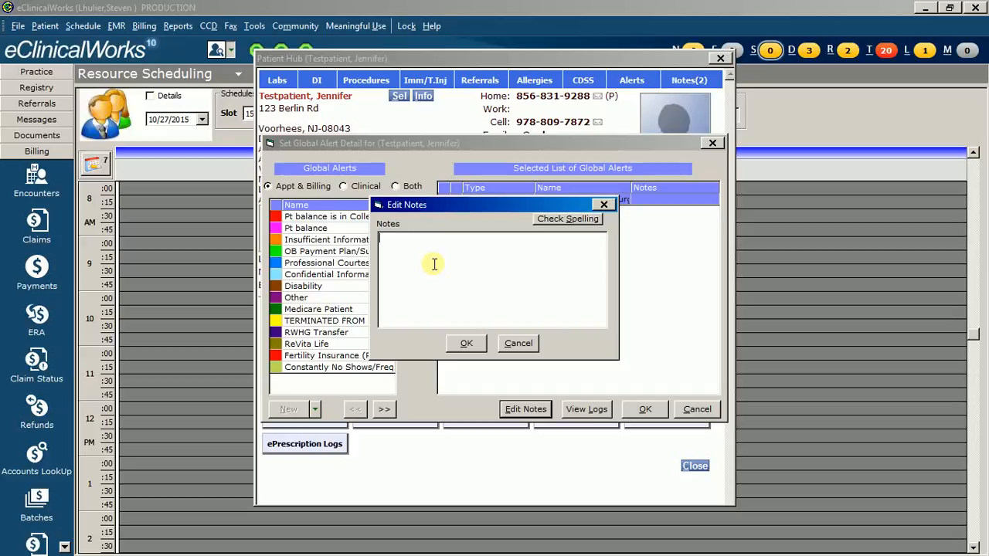
type("Balance of $500. 5 payments ")
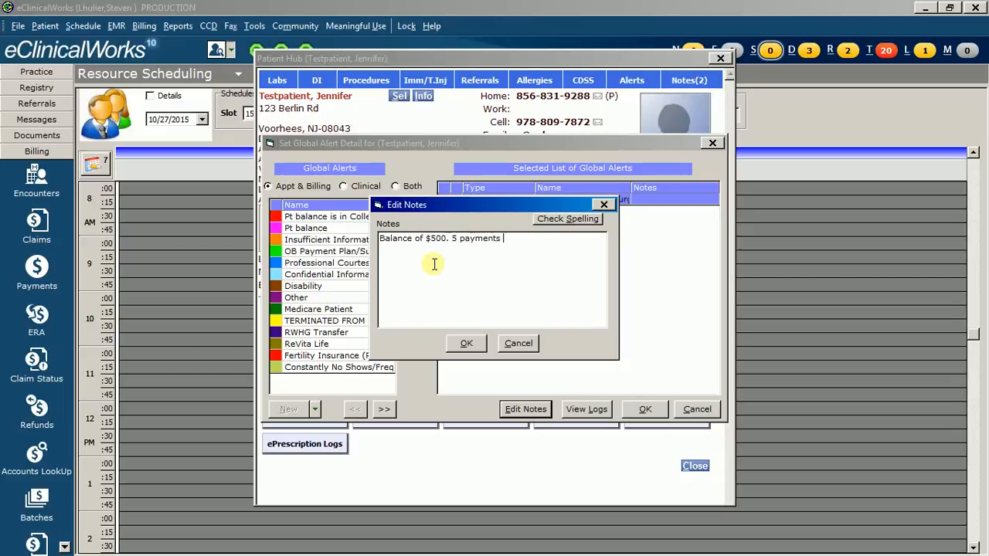
type("of $100 EDD 04/01/2016")
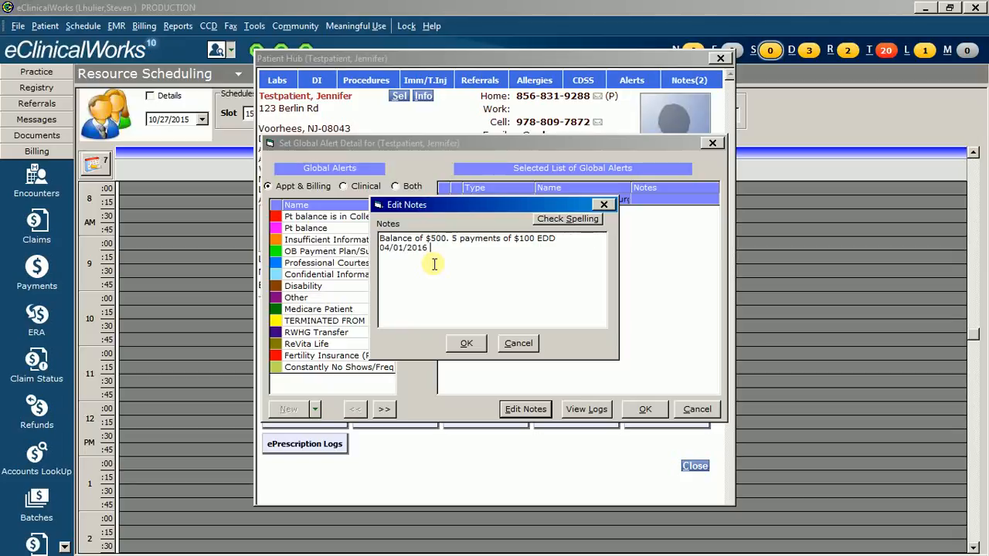
type(" SU")
left_click(466, 343)
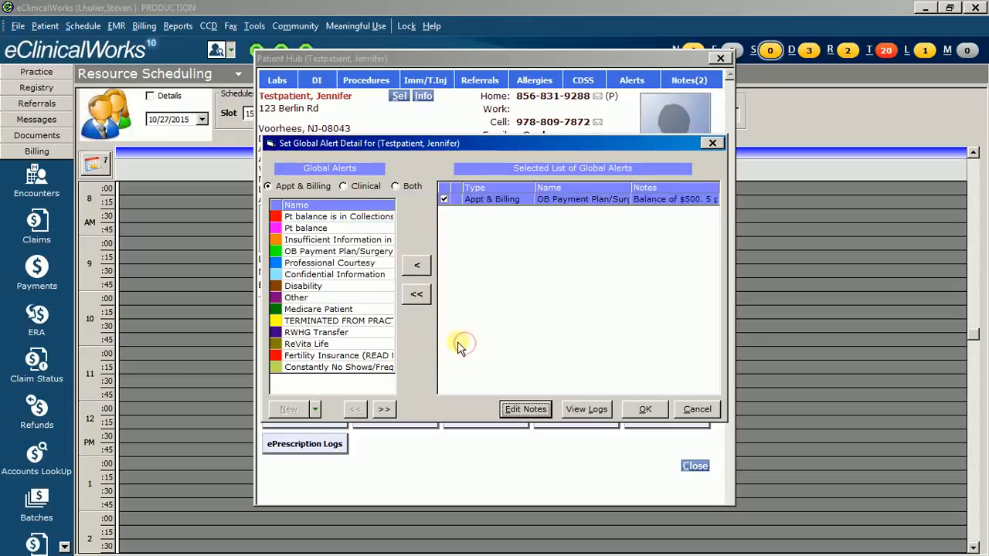
left_click(645, 414)
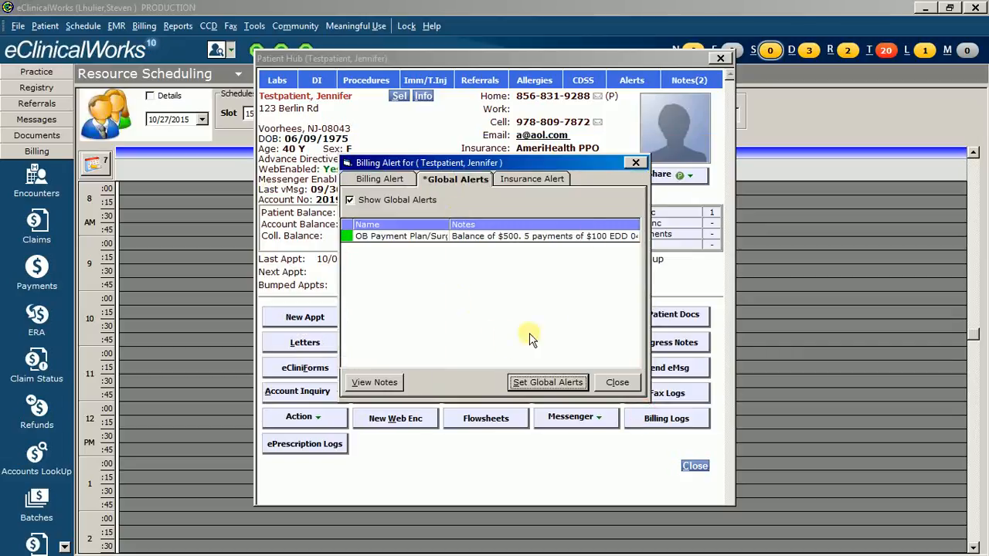
left_click(618, 382)
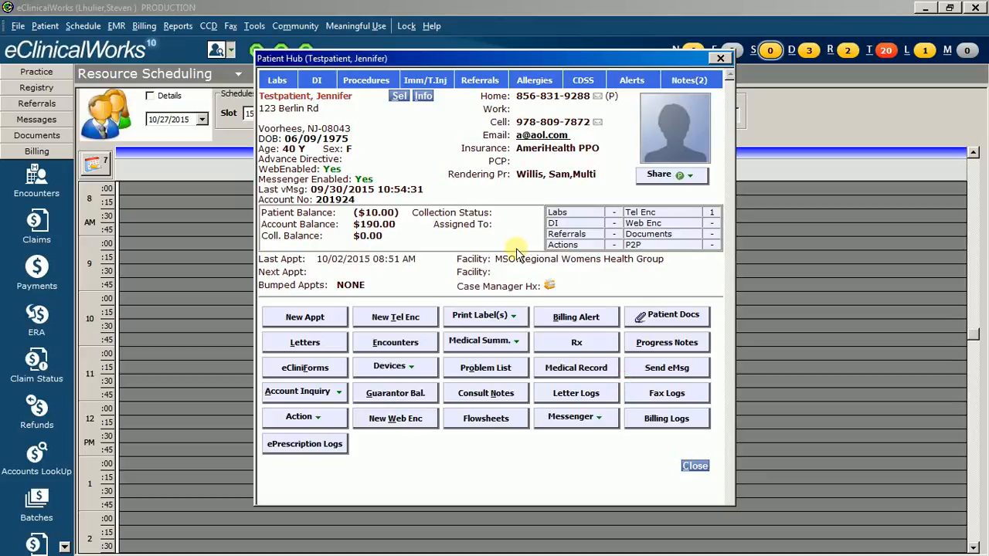
- Open the structured data in the additional information of the patient's record
left_click(423, 98)
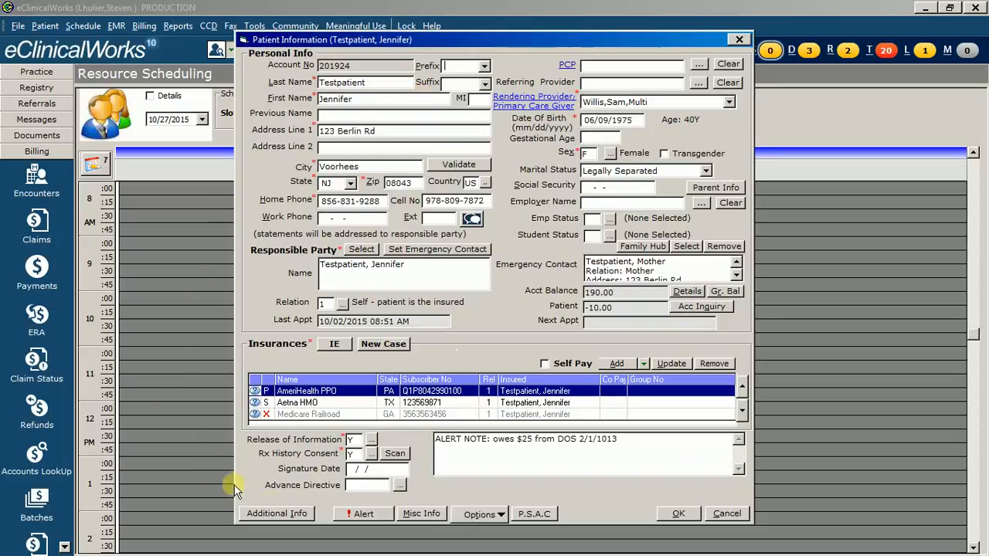
left_click(296, 514)
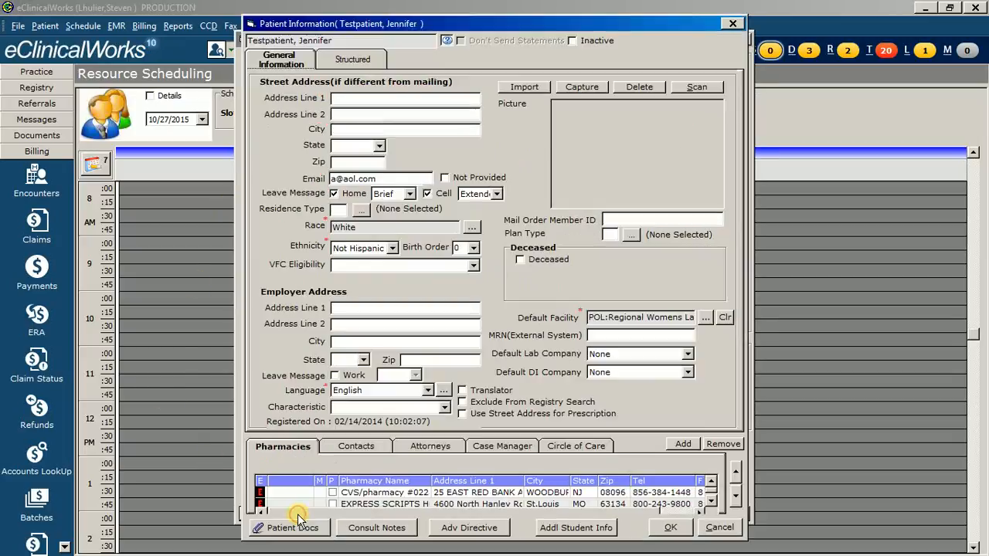
left_click(358, 62)
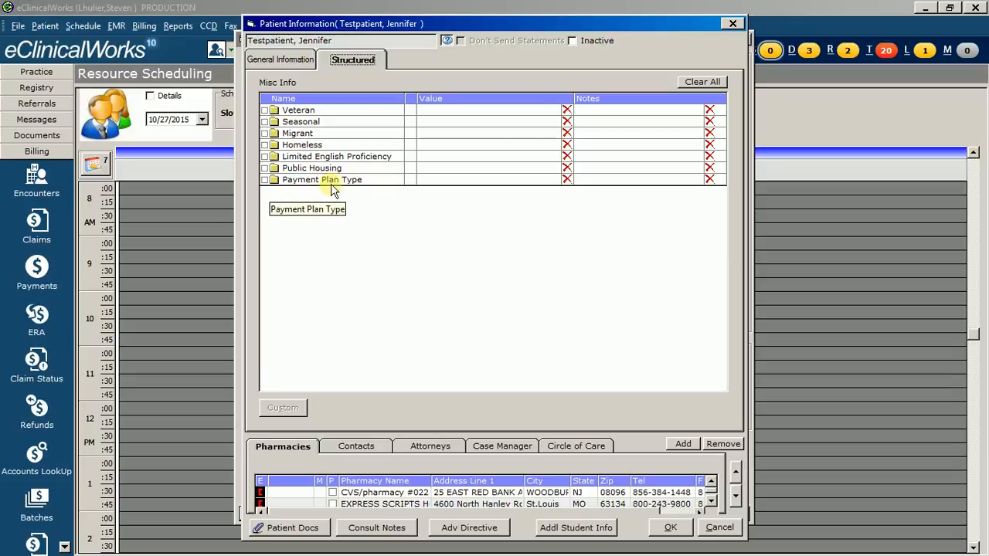
left_click(549, 179)
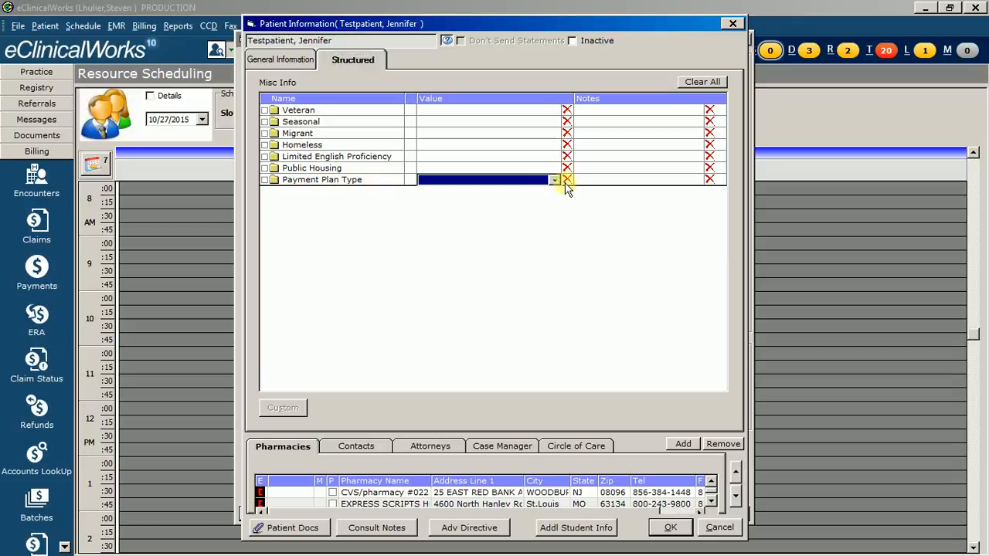
left_click(555, 180)
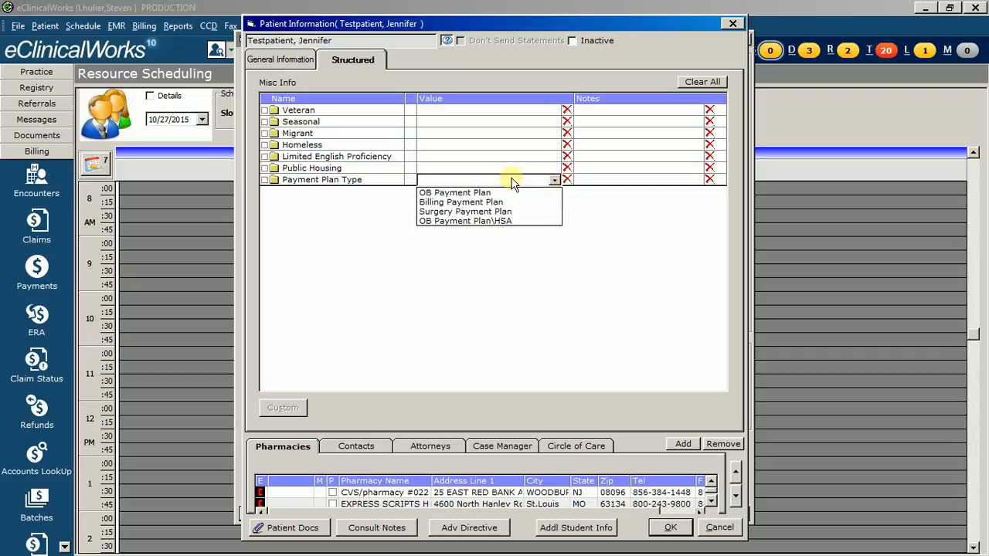
left_click(486, 192)
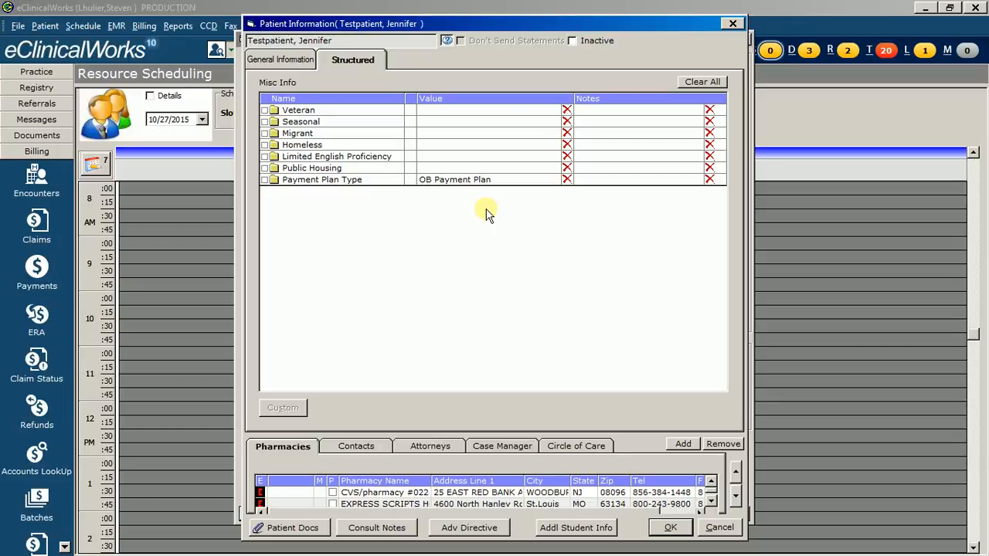
left_click(567, 180)
- Set Payment Plan Type to OB Payment Plan, then save the patient information and close the Patient Hub
left_click(551, 182)
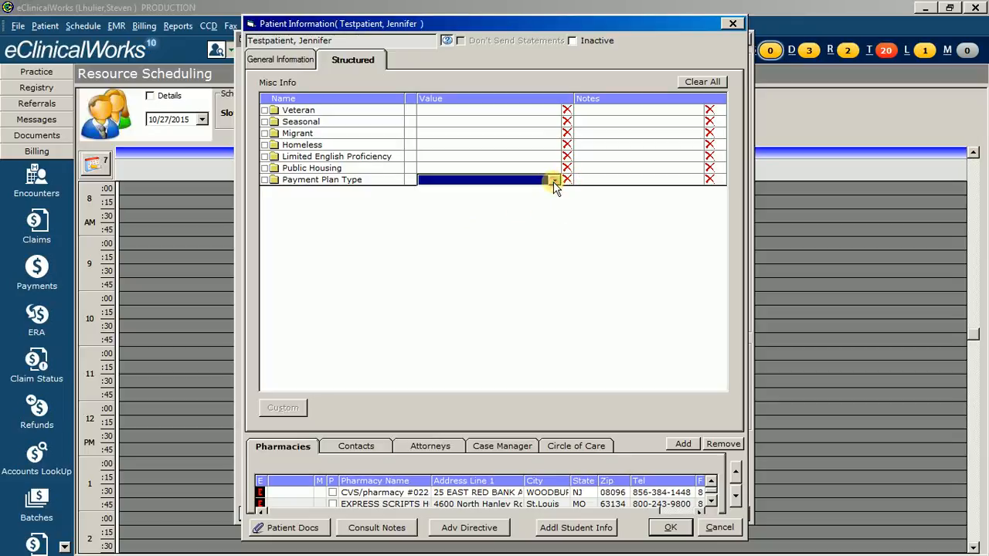
left_click(554, 180)
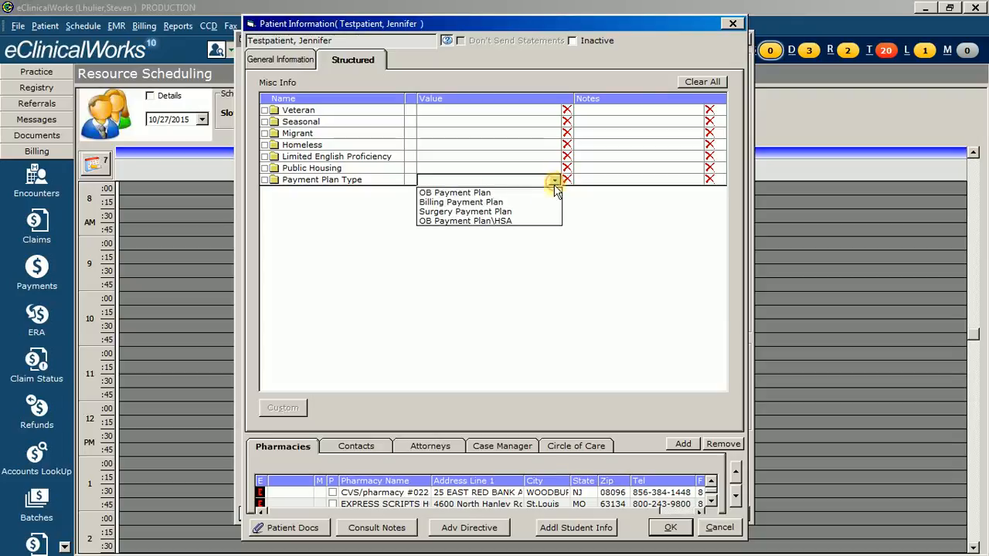
left_click(460, 193)
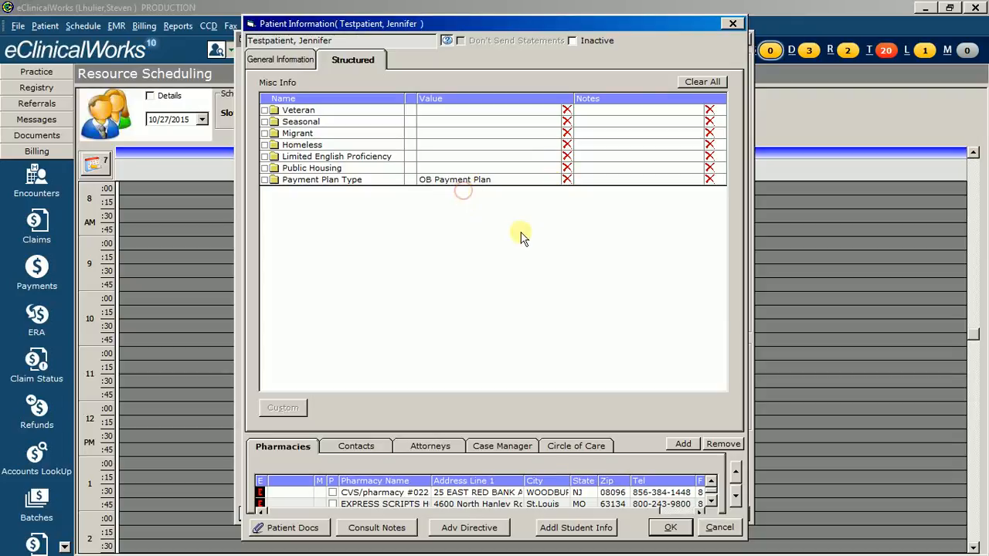
left_click(669, 528)
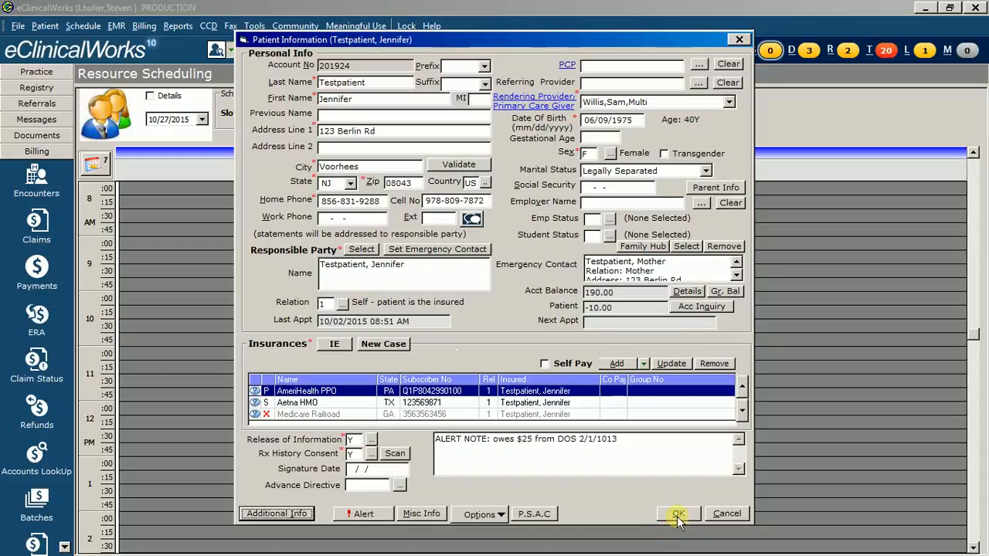
left_click(678, 514)
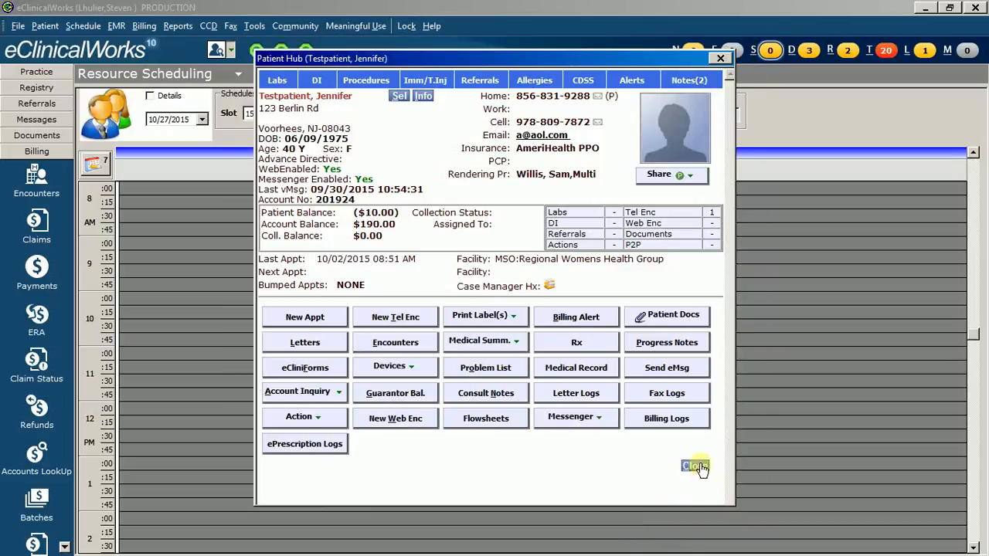
left_click(695, 467)
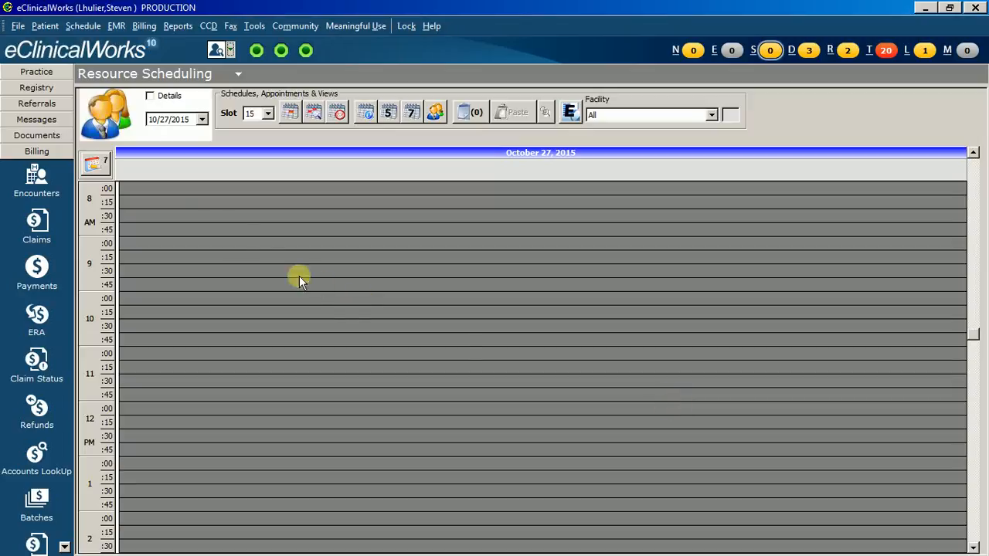
- Start a new claim from the Claims window and select the test patient by searching for the name
left_click(36, 224)
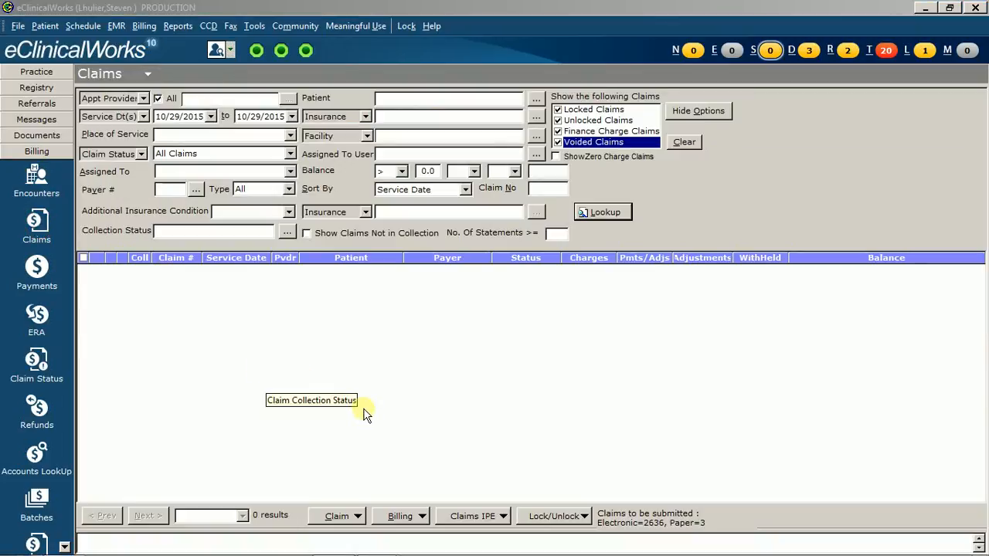
left_click(358, 517)
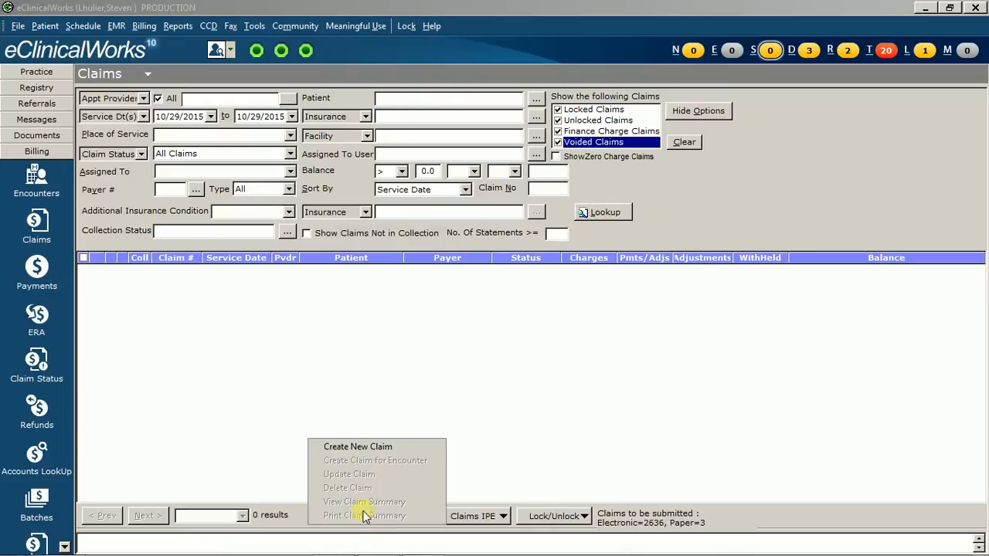
left_click(394, 446)
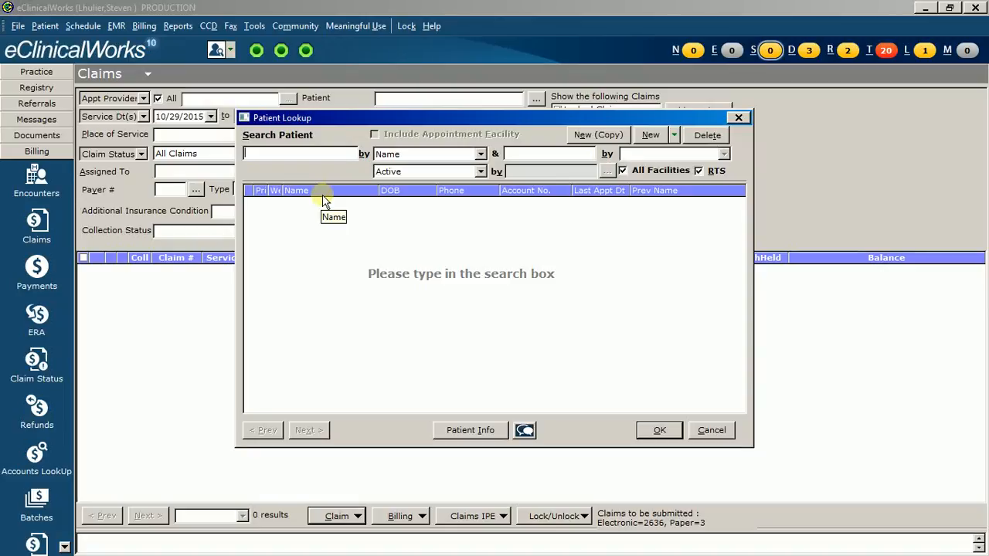
type("te")
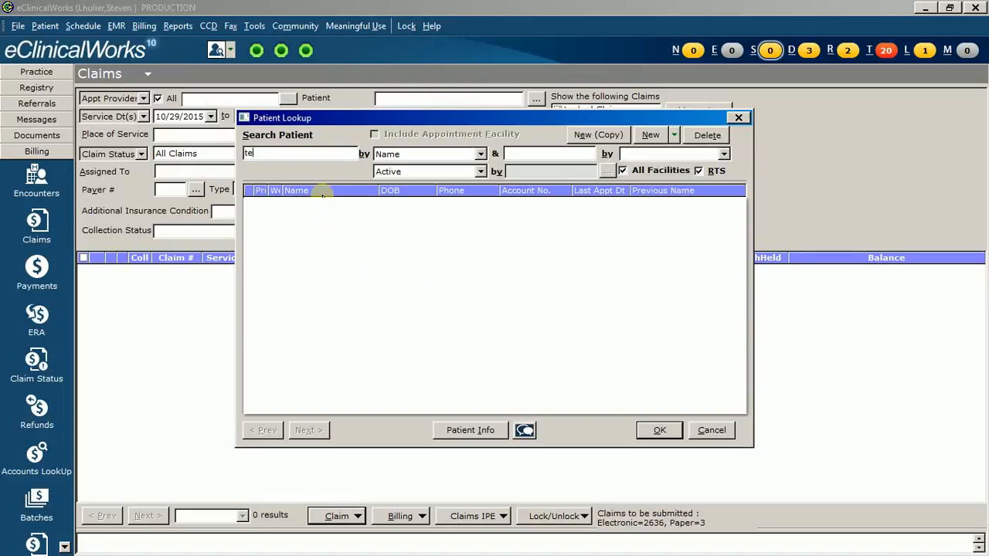
type("st,jen")
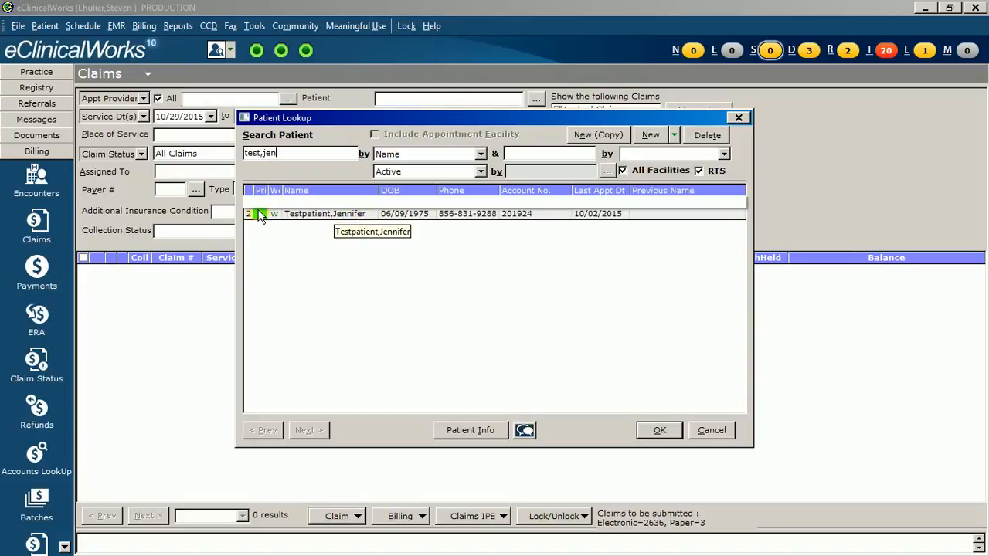
mouse_move(259, 213)
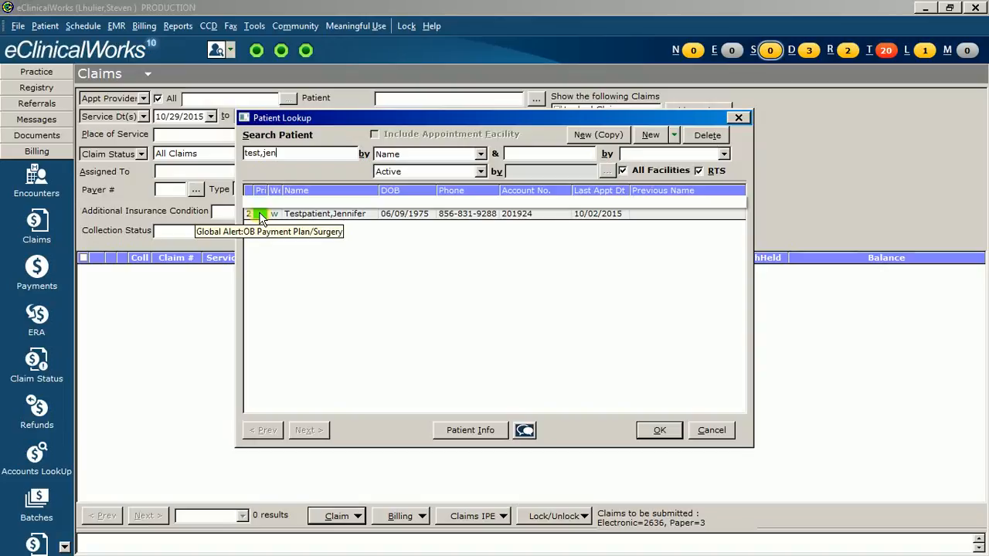
left_click(260, 216)
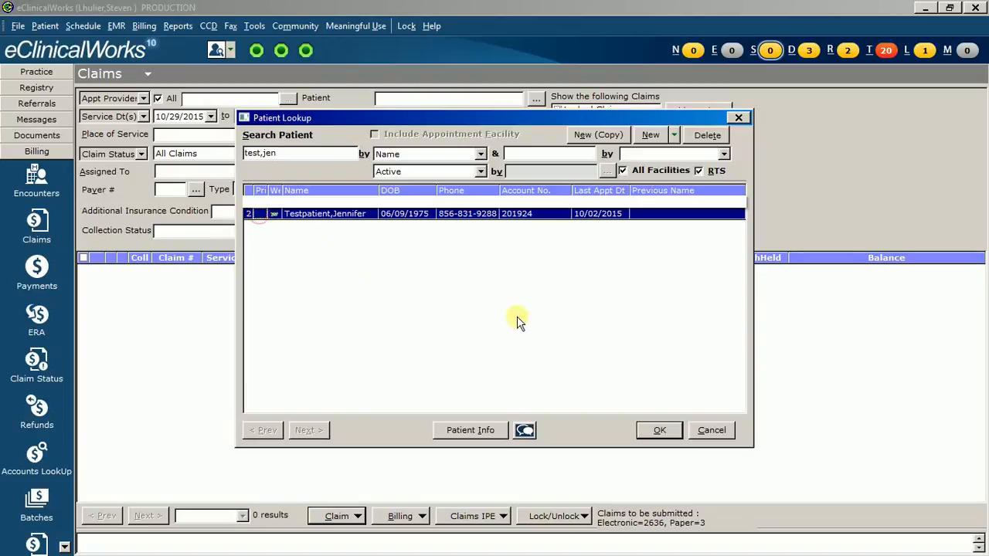
left_click(660, 430)
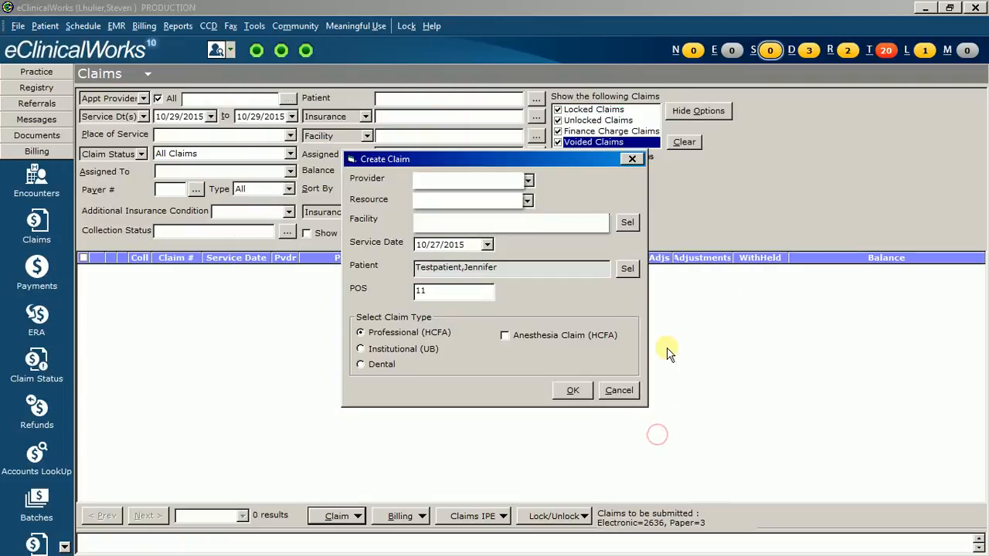
- Choose the claim's provider and resource, and look up Regional Womens Health Group with "re" as its facility
left_click(531, 183)
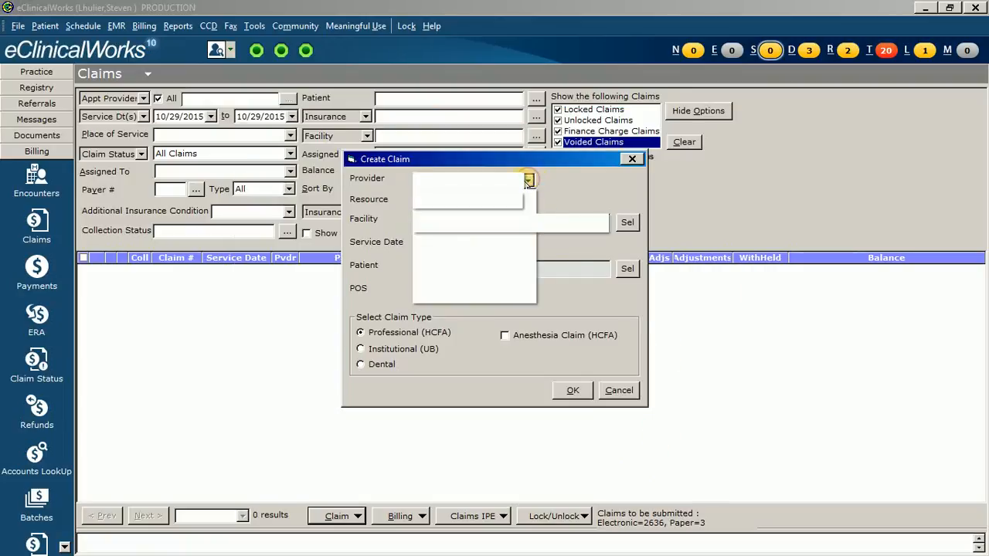
left_click(490, 261)
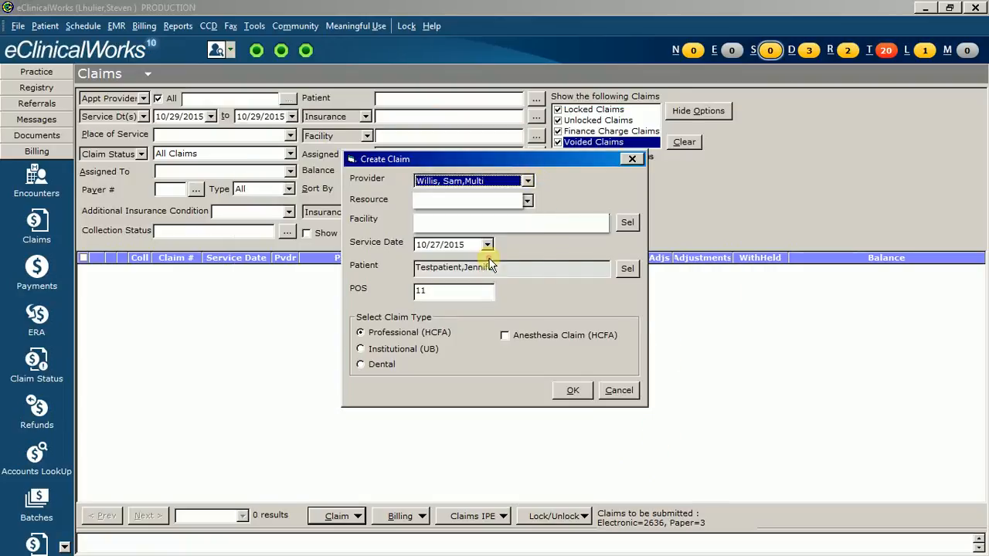
left_click(531, 200)
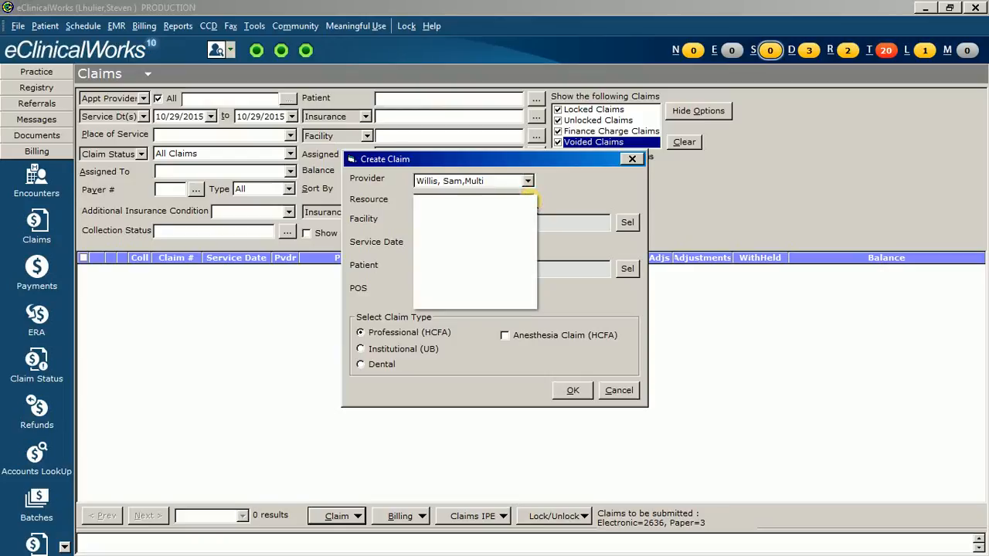
left_click(464, 277)
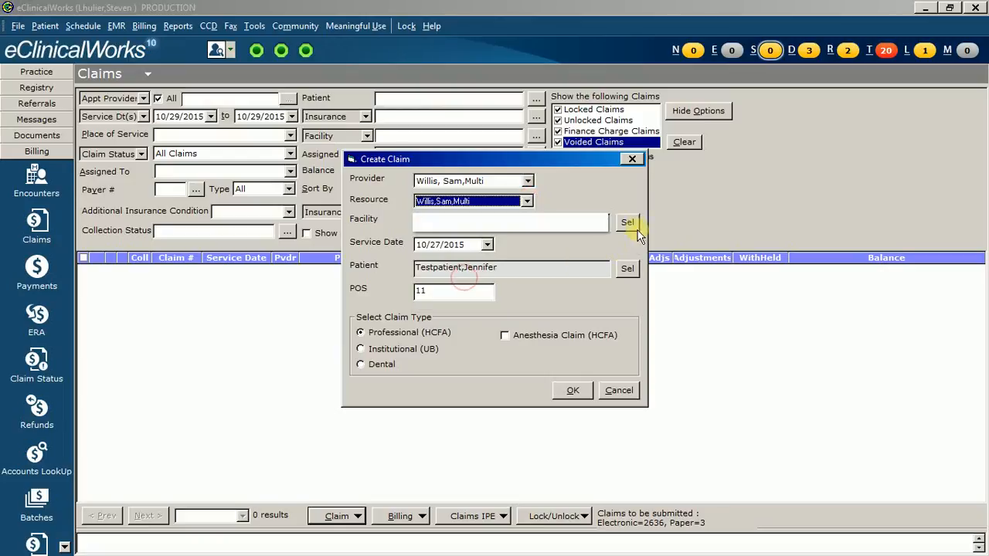
left_click(634, 226)
type("re")
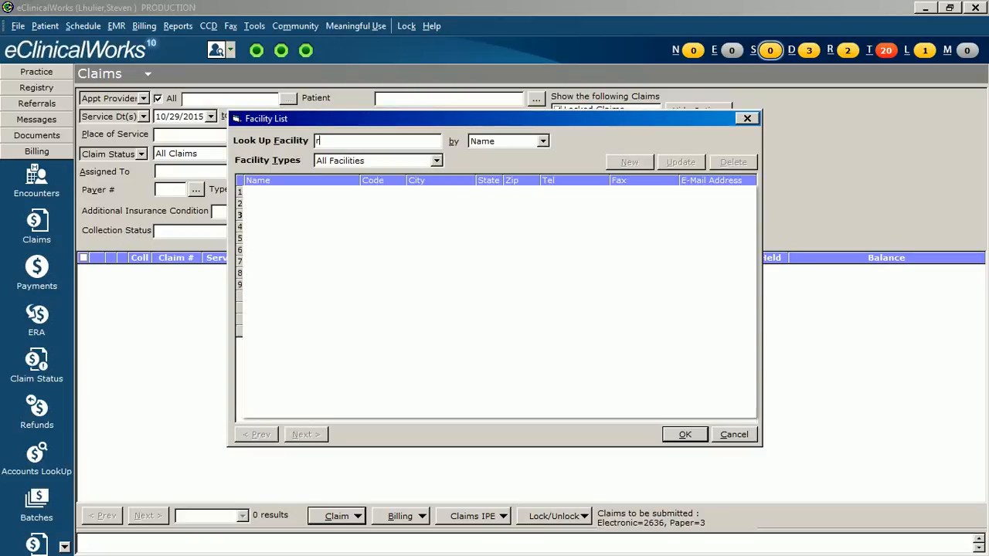
left_click(684, 434)
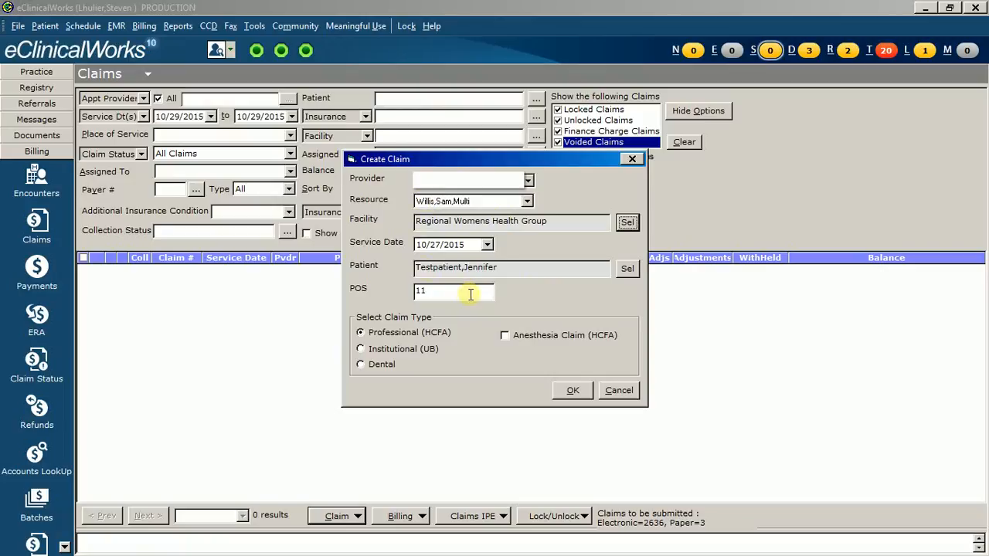
- Set the new claim's service date to 04/01/2016
left_click(488, 245)
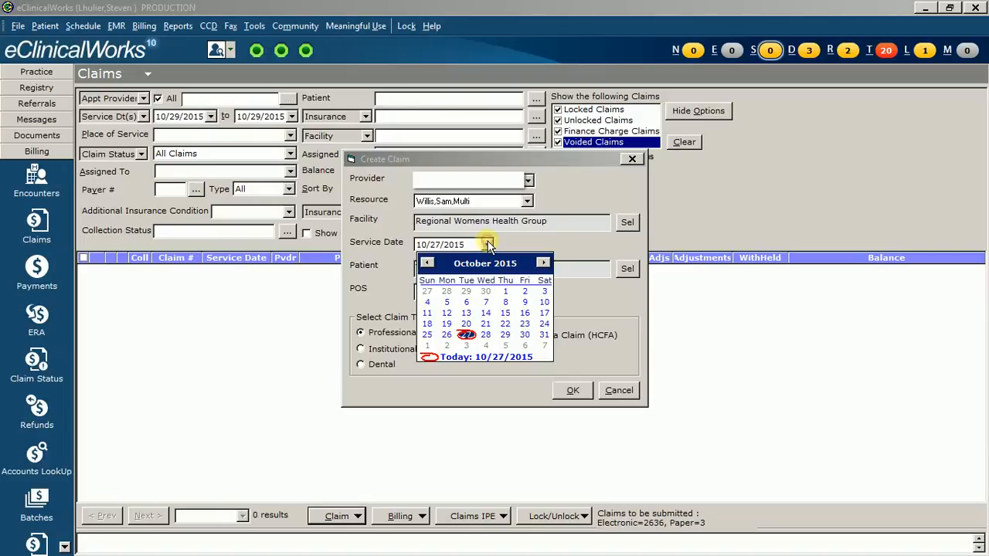
left_click(543, 264)
left_click(544, 264)
left_click(544, 264)
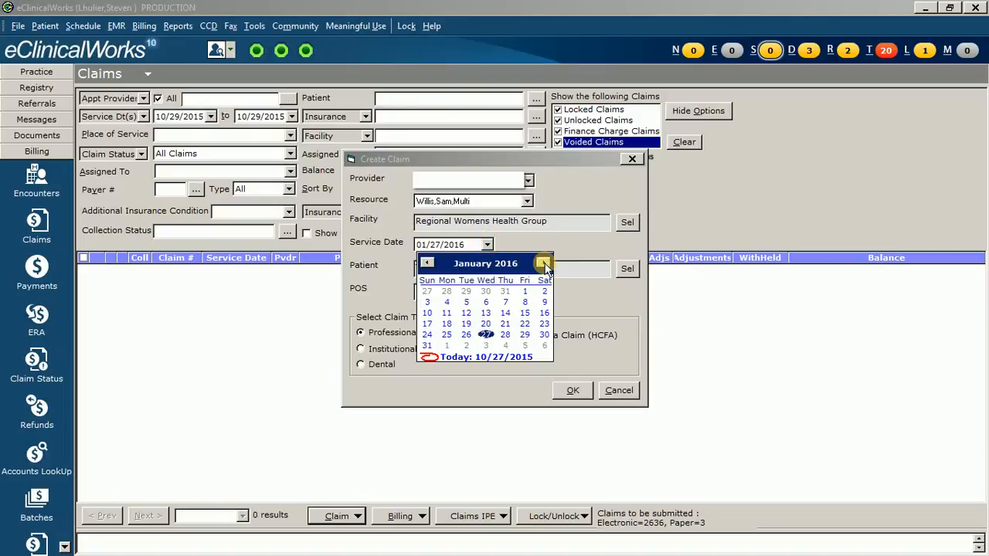
left_click(544, 264)
left_click(544, 264)
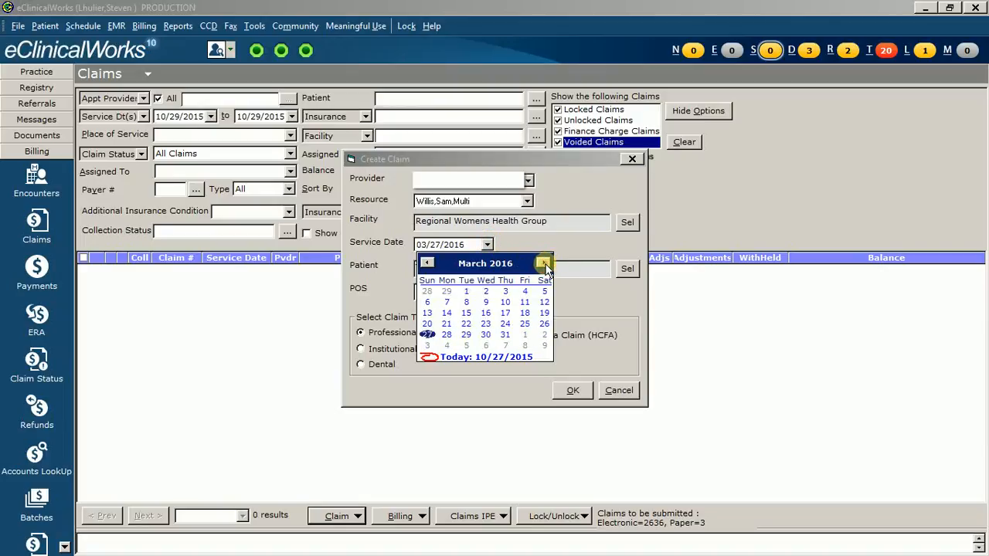
left_click(544, 264)
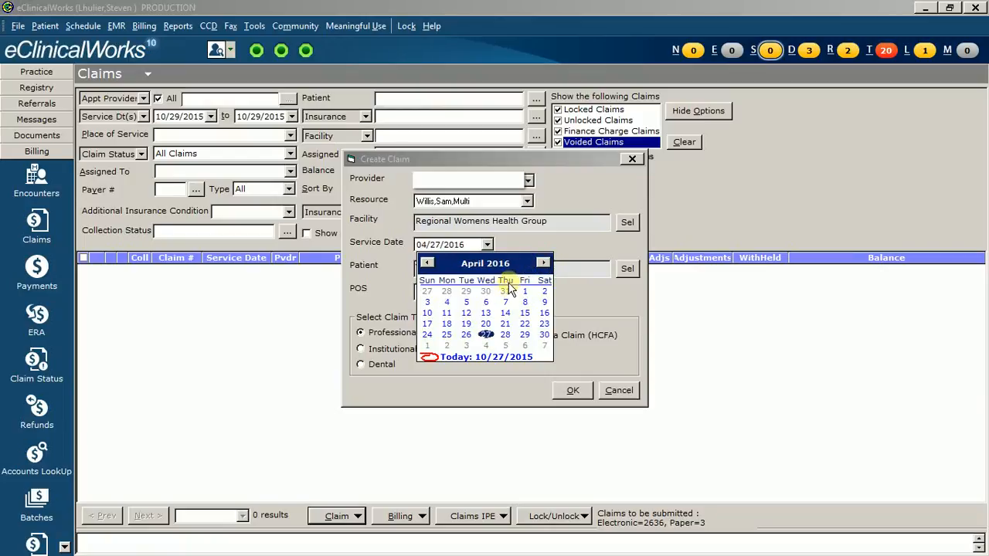
left_click(524, 292)
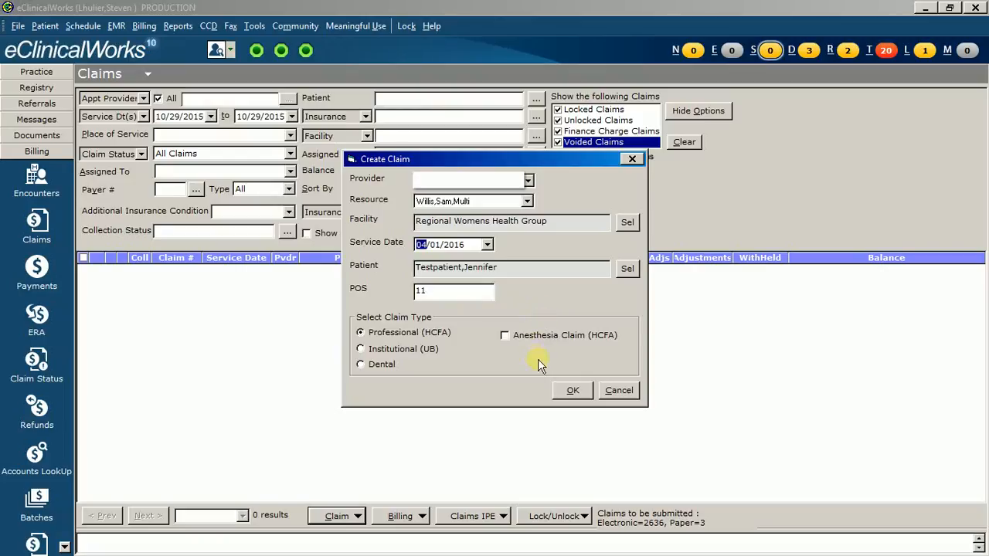
- Reselect the provider to match the claim's resource and create the professional claim
left_click(573, 391)
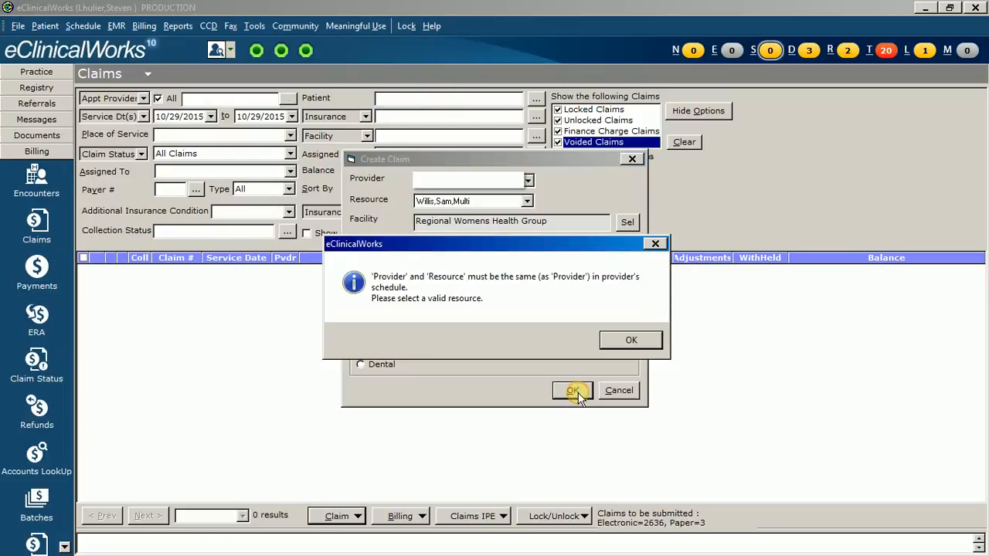
left_click(647, 344)
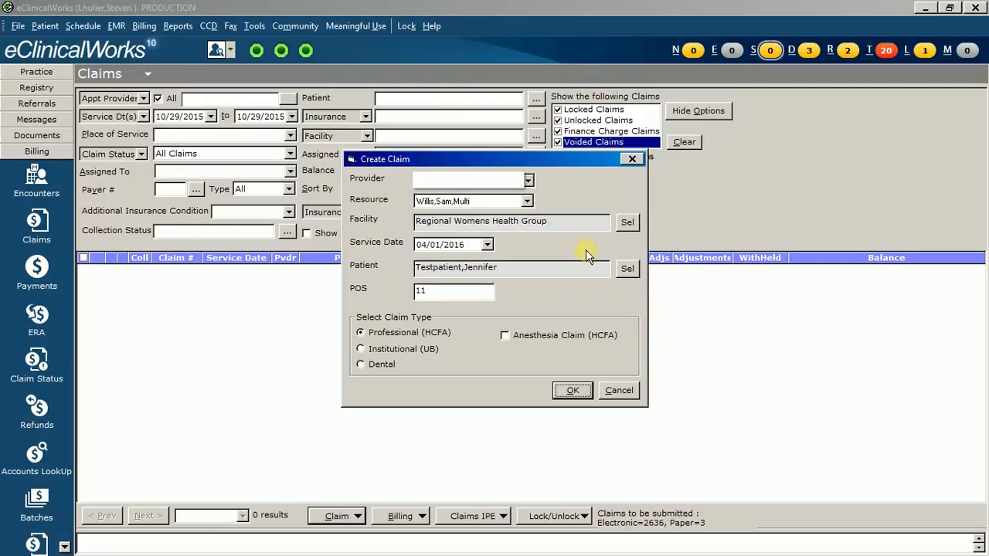
left_click(528, 180)
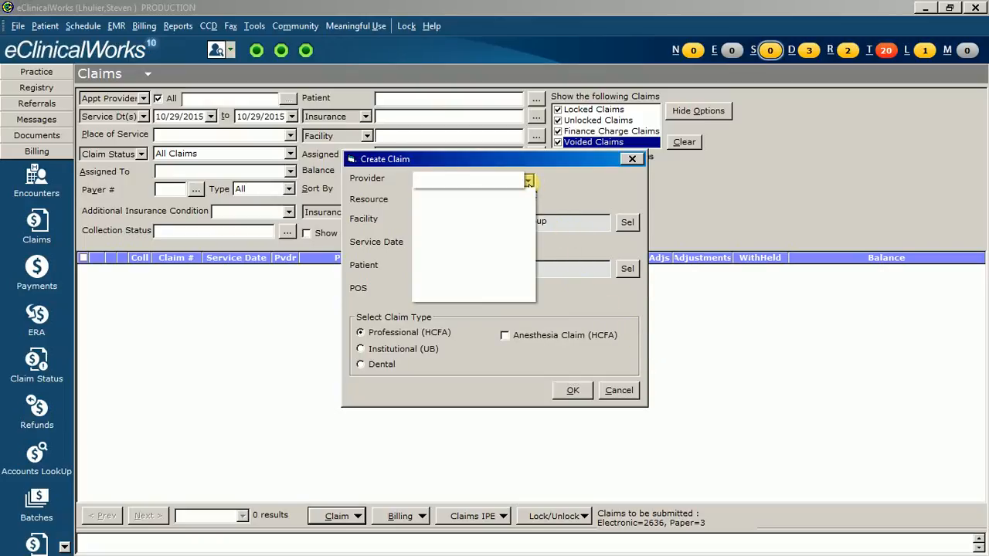
left_click(476, 237)
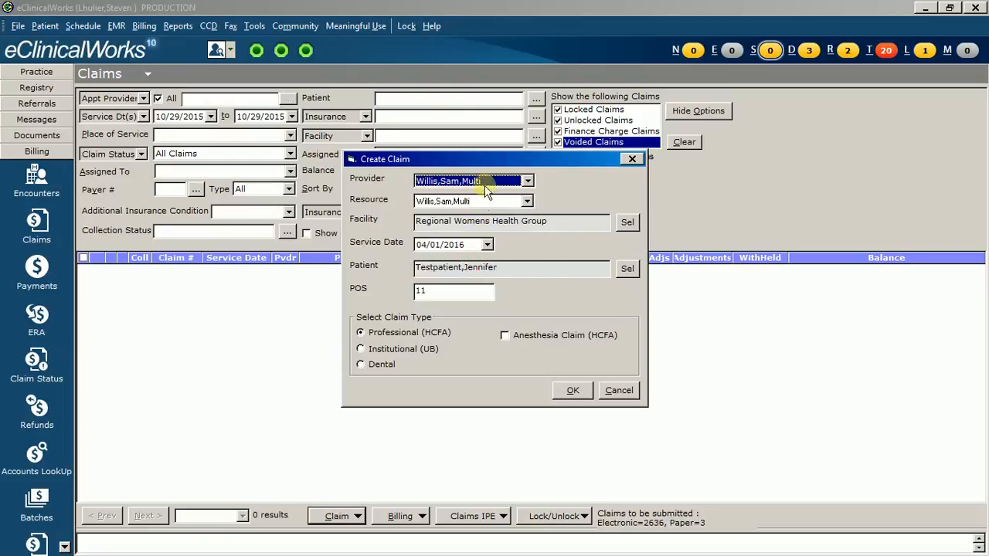
left_click(571, 390)
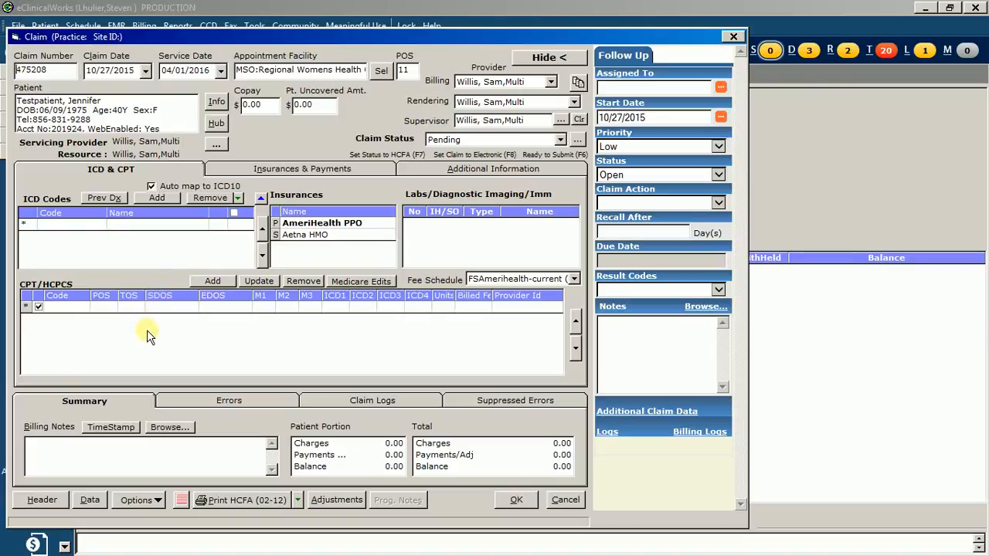
- Find the code OBPMT (OB Payment Plan) in the fee schedule and add it to the claim's CPT/HCPCS lines
left_click(212, 282)
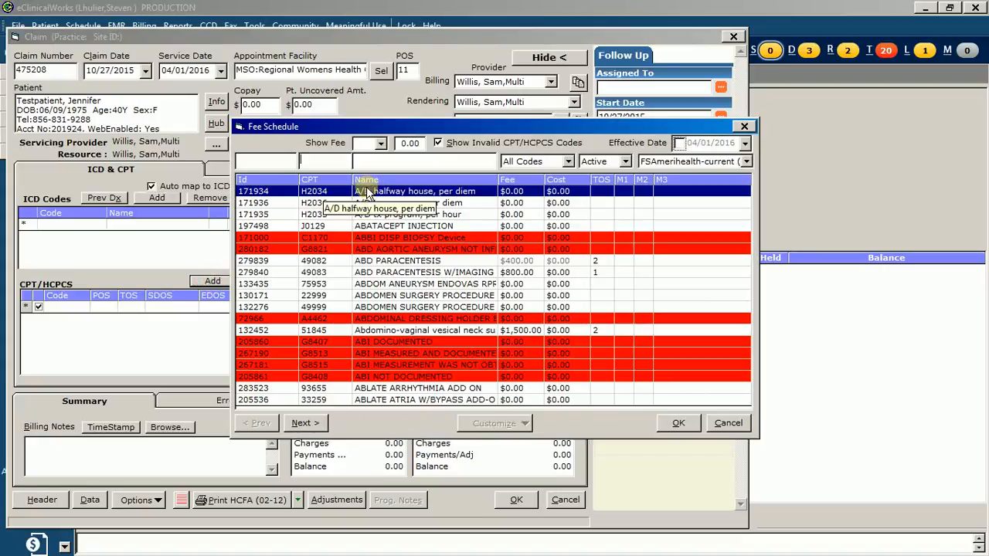
type("obp")
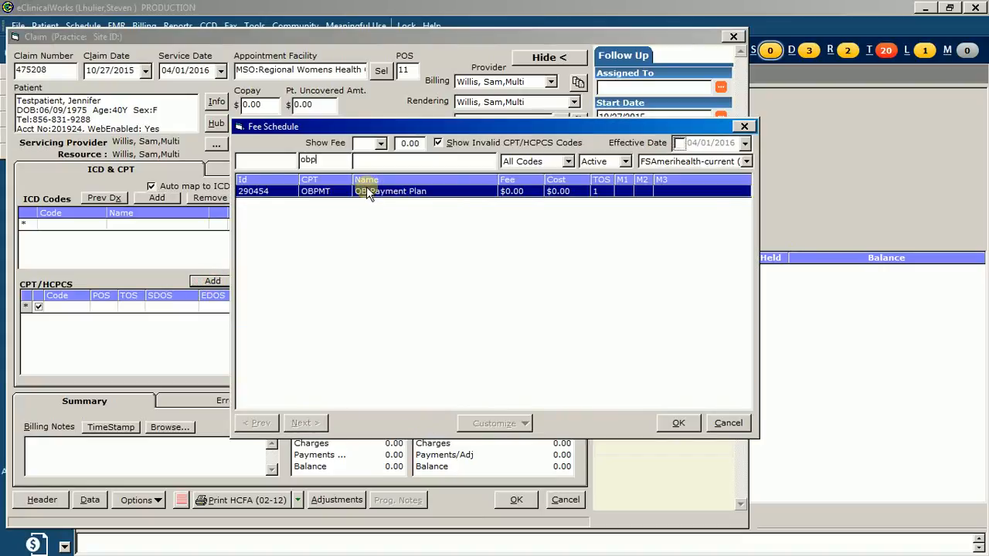
type("m")
left_click(376, 191)
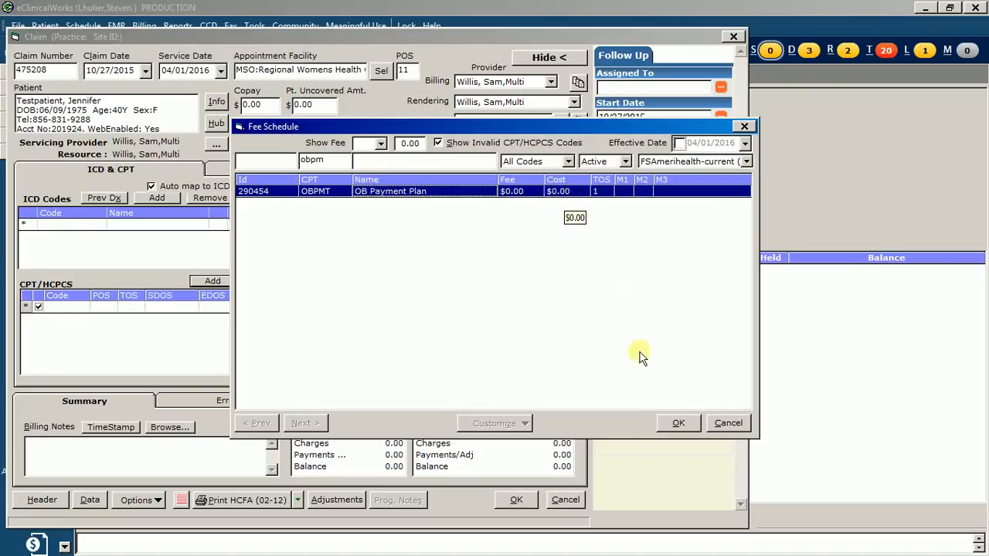
left_click(680, 424)
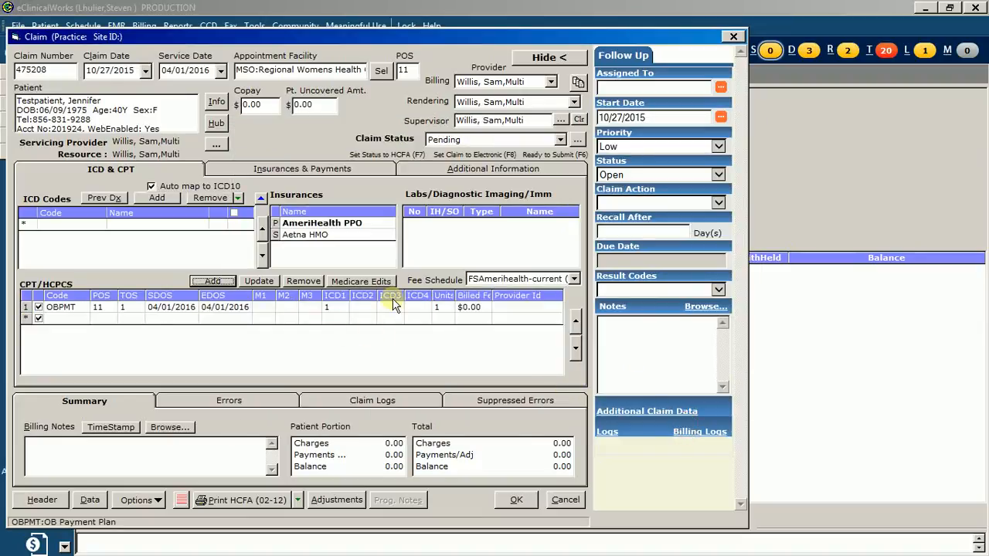
- Set the claim collection status to C5 (OBPMT Plan Patients) and mark the claim as Bill to Patient
left_click(319, 170)
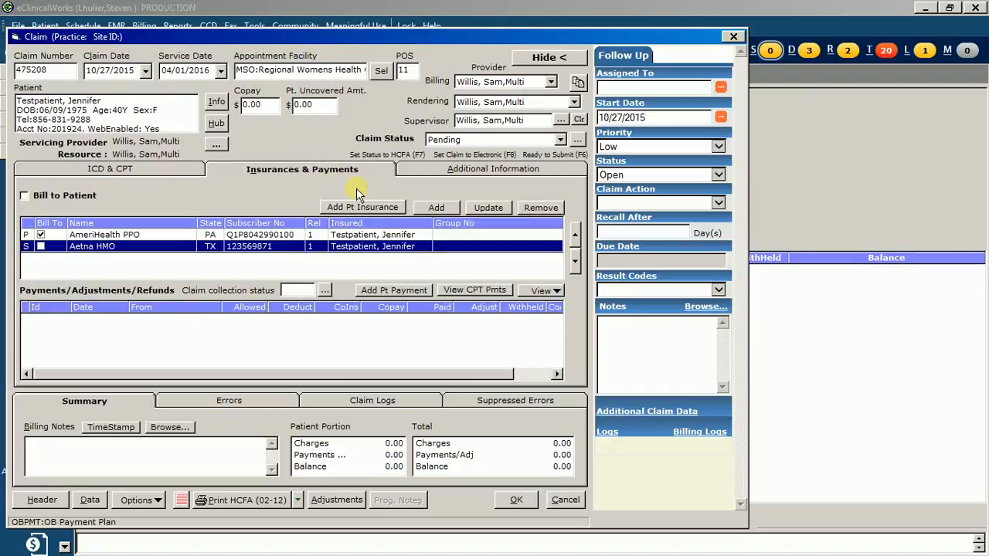
left_click(325, 291)
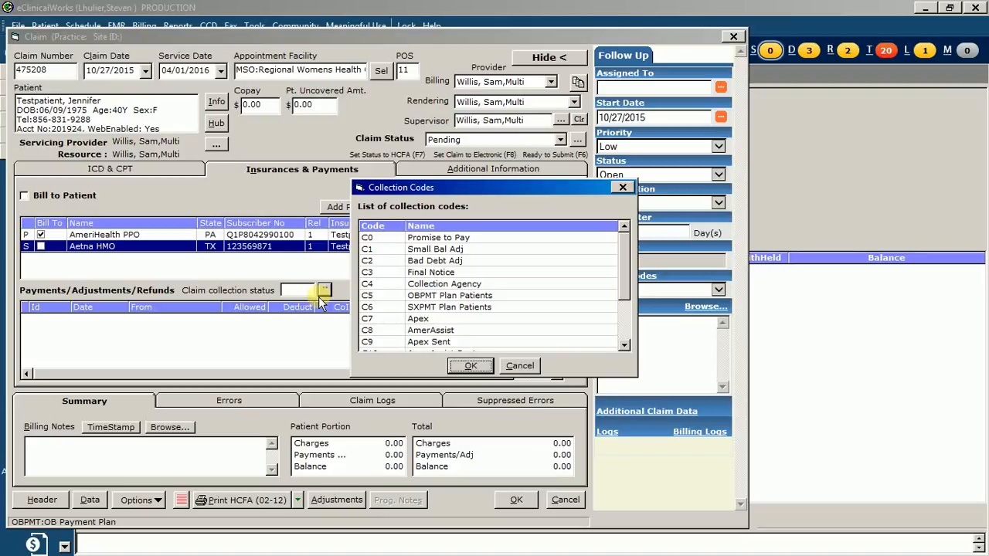
left_click(424, 295)
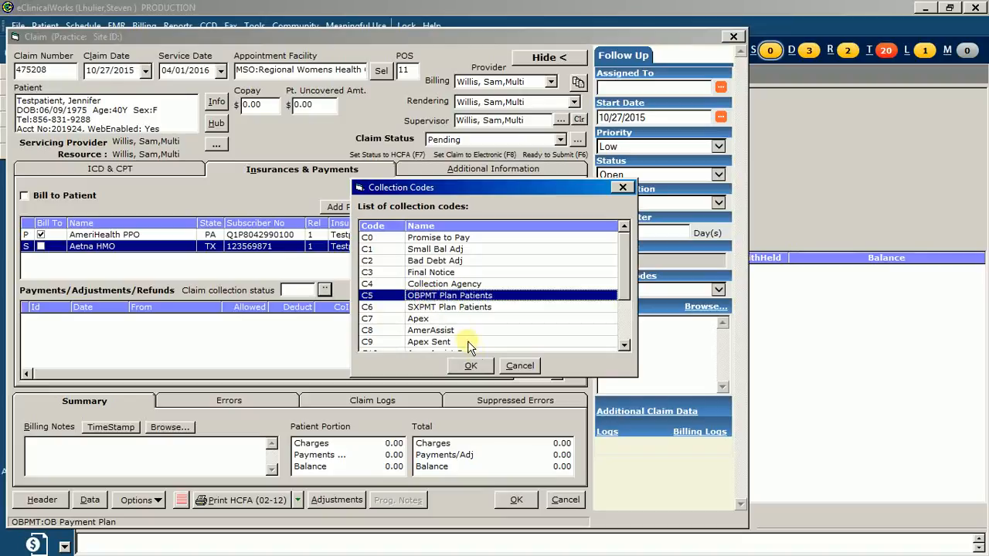
left_click(479, 368)
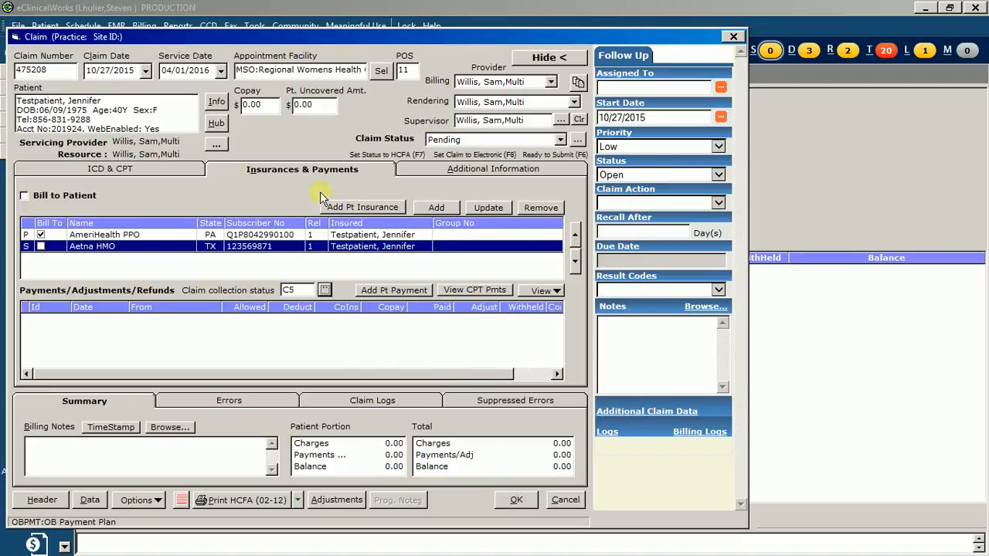
left_click(24, 196)
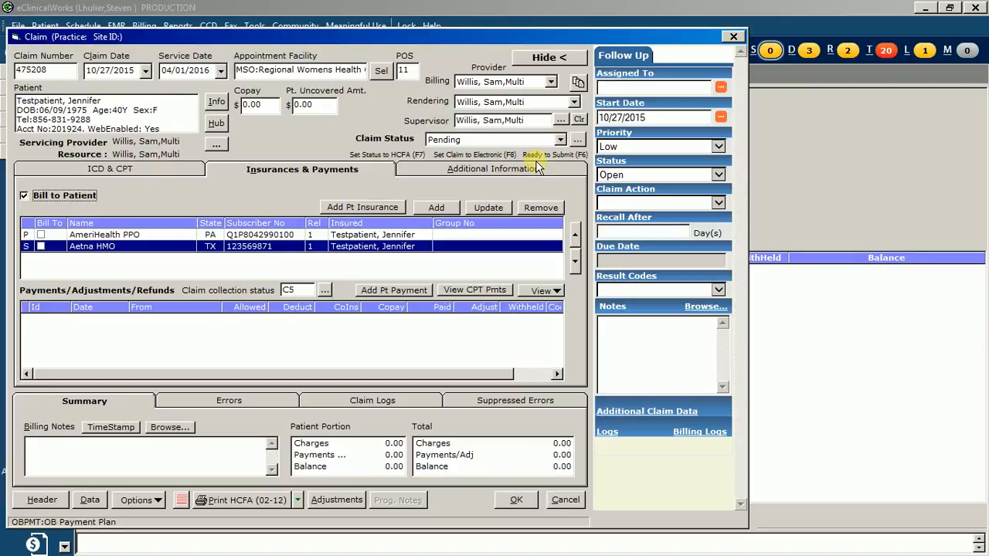
- Set the claim status to Patient
left_click(560, 140)
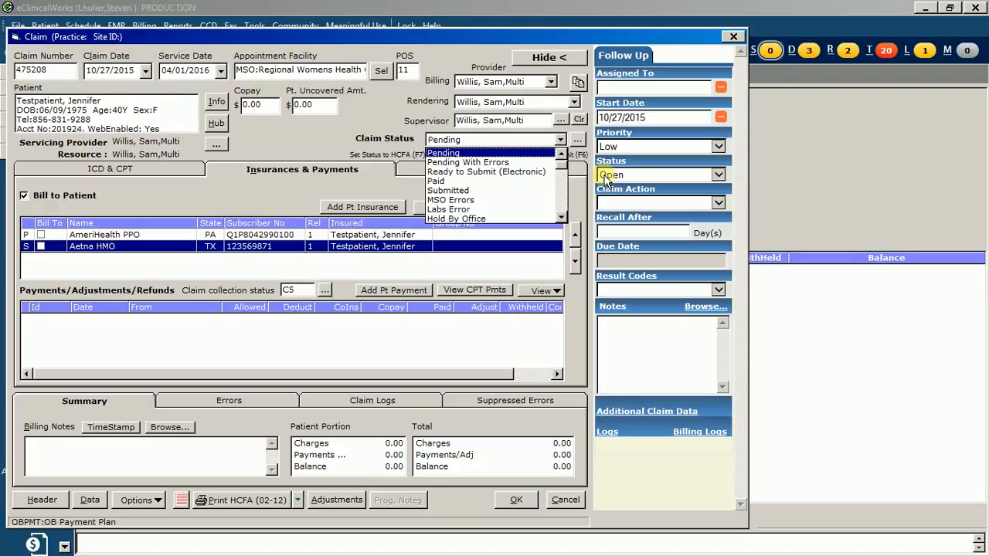
key("a")
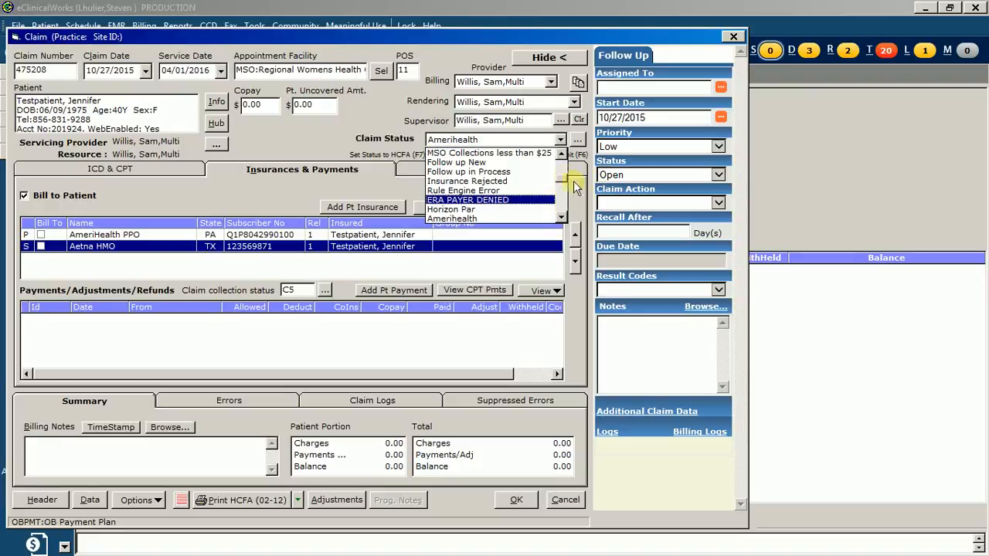
left_click(564, 172)
left_click_drag(563, 172, 565, 204)
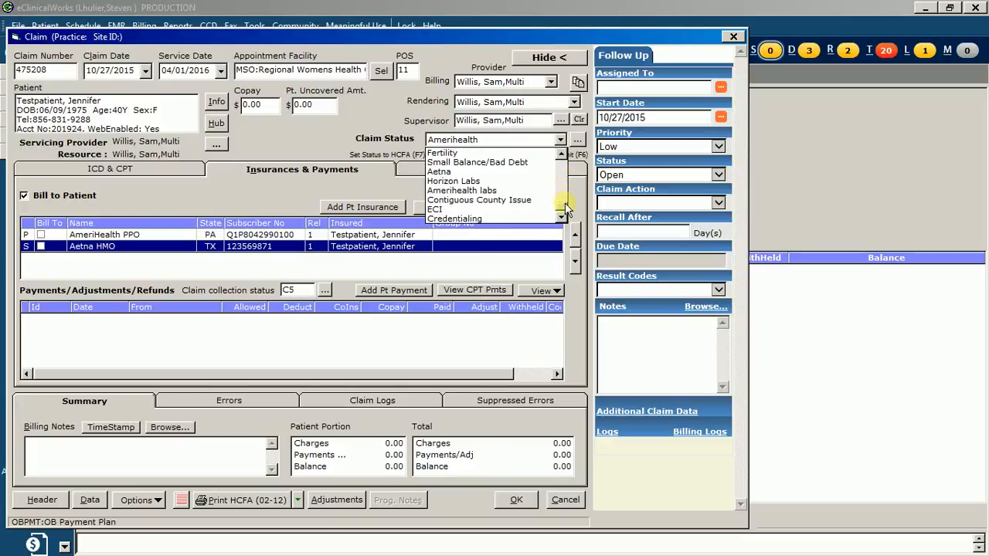
left_click(563, 154)
scroll(523, 150, "up", 3)
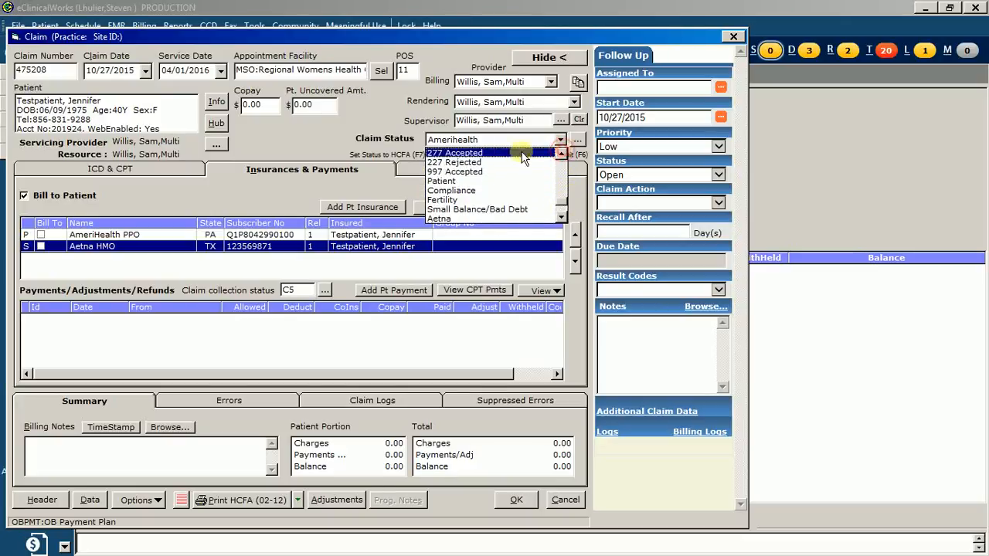
left_click(483, 179)
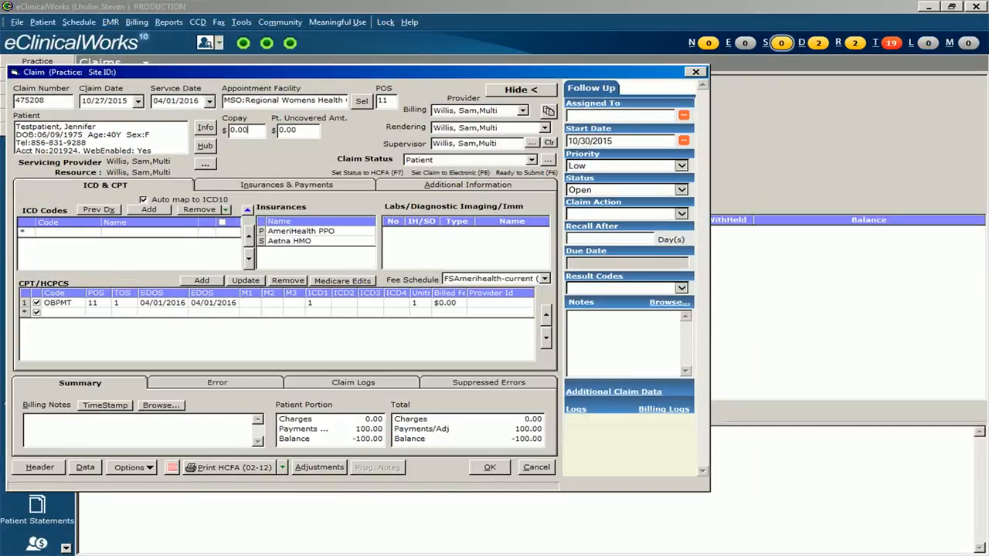